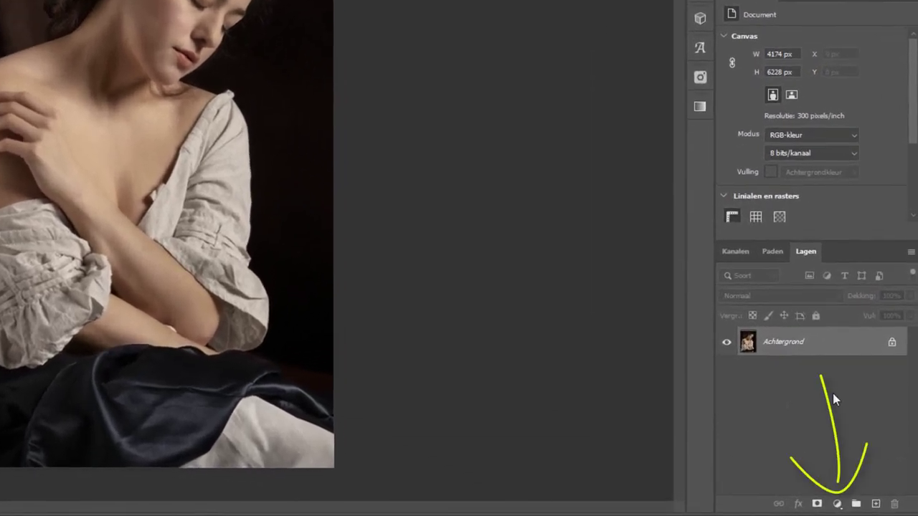
Add a Kleurtoon/verzadiging adjustment layer with Verzadiging at -100 to turn the portrait grayscale
click(837, 504)
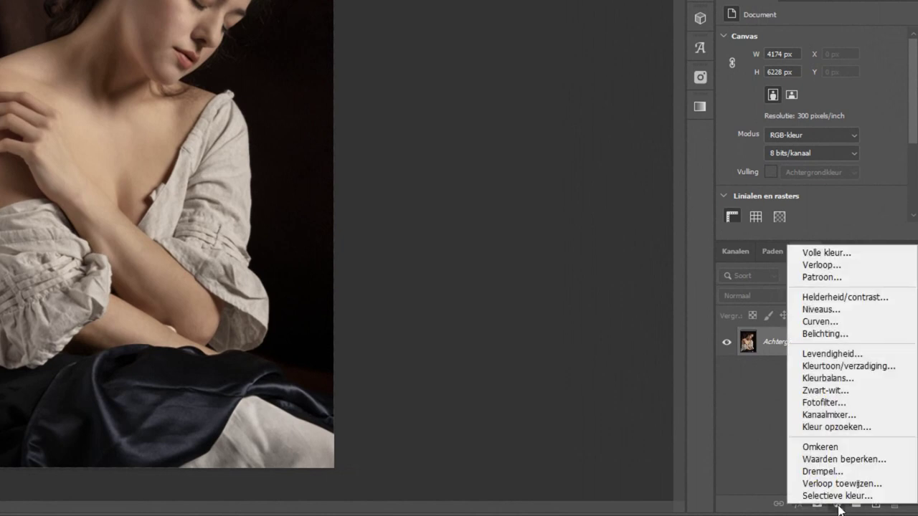
click(851, 367)
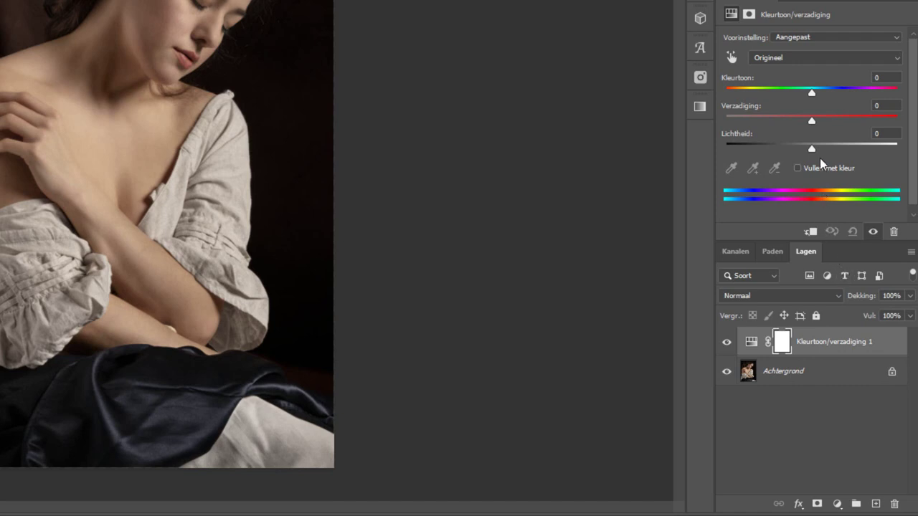
drag(811, 122, 724, 124)
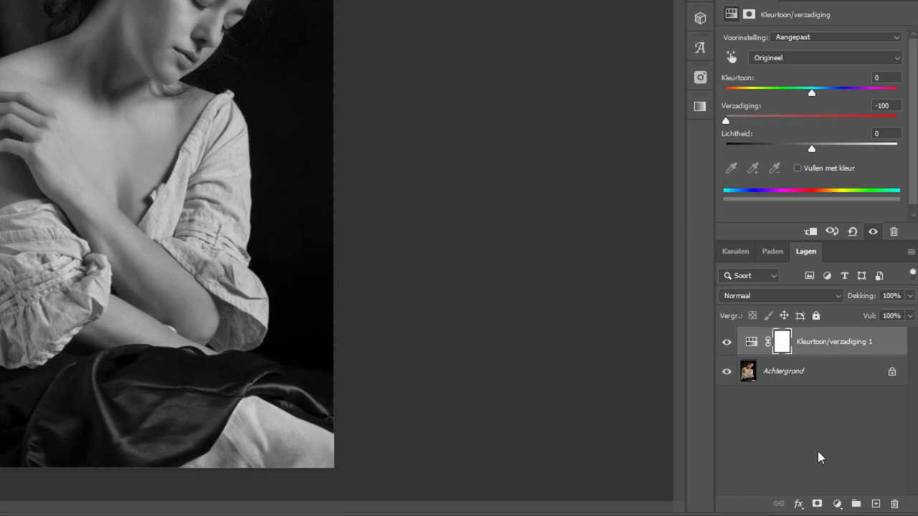
In the adjustment layer's Layer Style, lower the Onderliggende laag white slider to 148
double_click(891, 344)
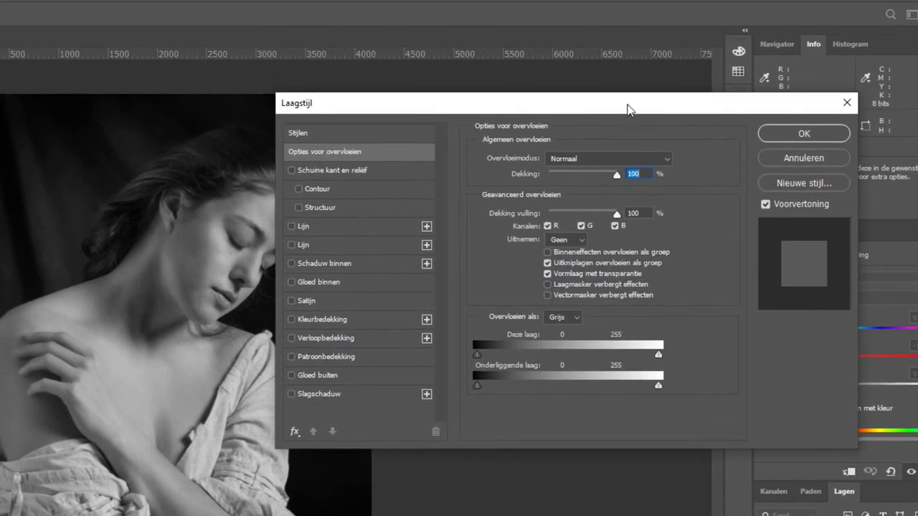
drag(626, 103, 625, 72)
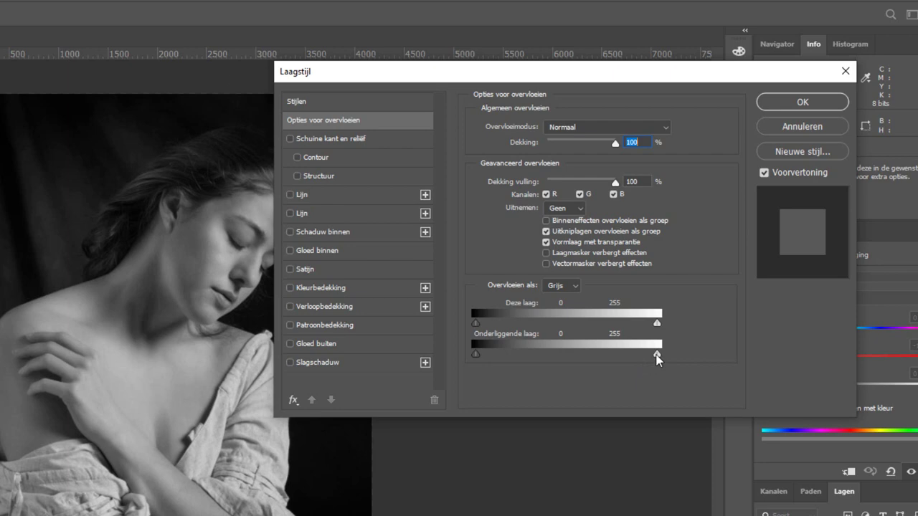
drag(656, 354, 596, 355)
drag(596, 355, 581, 354)
Set the Onderliggende laag Blend If sliders to black 51 and white 200
drag(475, 353, 562, 359)
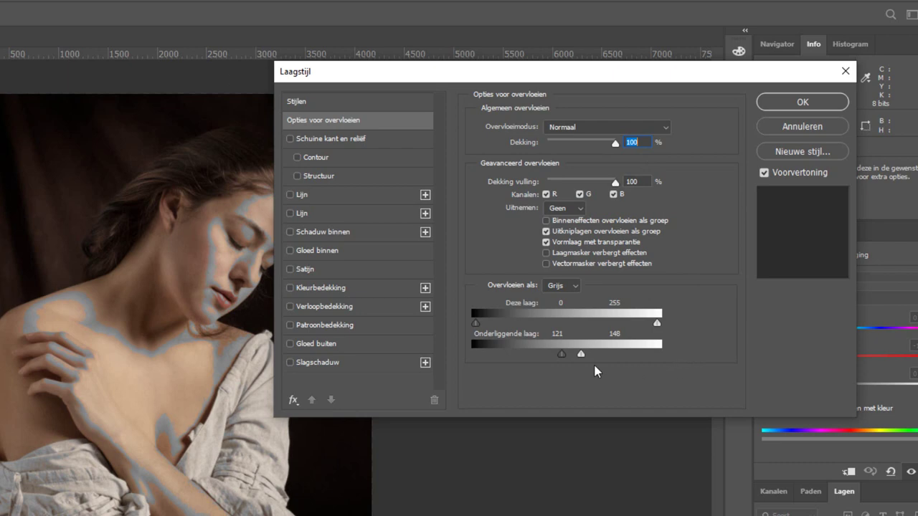
drag(562, 355, 512, 353)
drag(580, 356, 617, 355)
drag(594, 76, 681, 119)
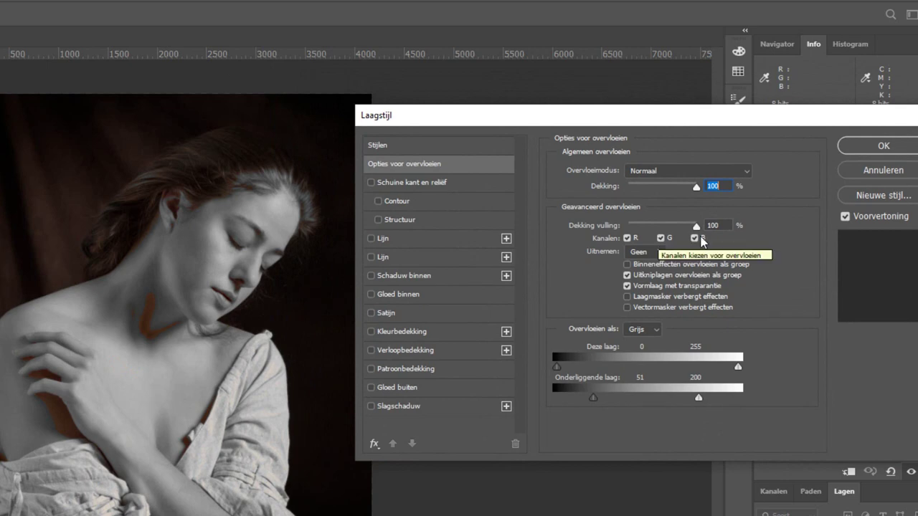
Split the Onderliggende laag white point to 141/162 and reset the black point to 0
drag(699, 399, 672, 399)
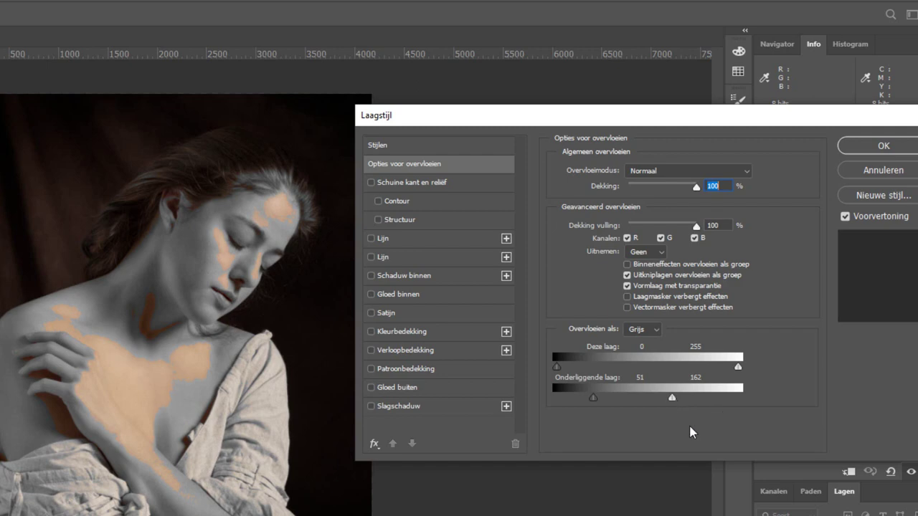
key(alt)
drag(672, 398, 644, 398)
drag(646, 399, 657, 402)
drag(592, 397, 533, 403)
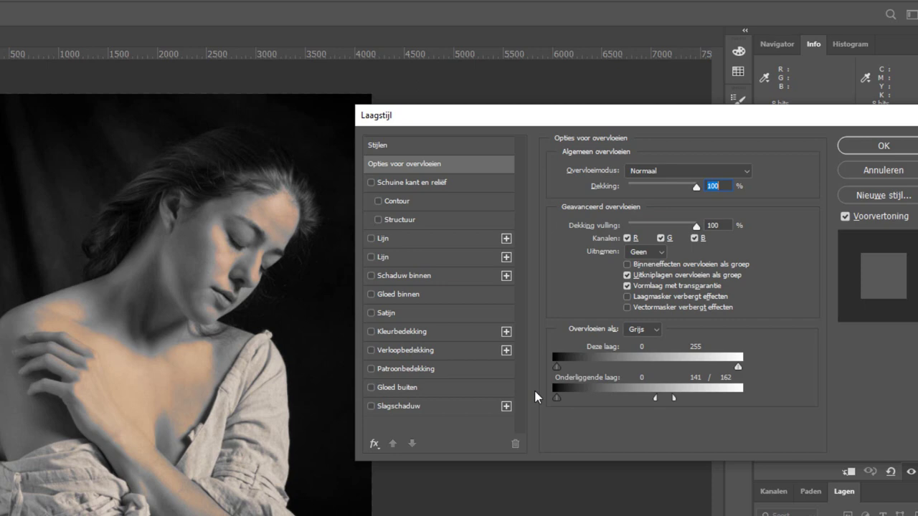
Split the Onderliggende laag black point to 71/100 and confirm the Layer Style dialog
drag(557, 398, 608, 401)
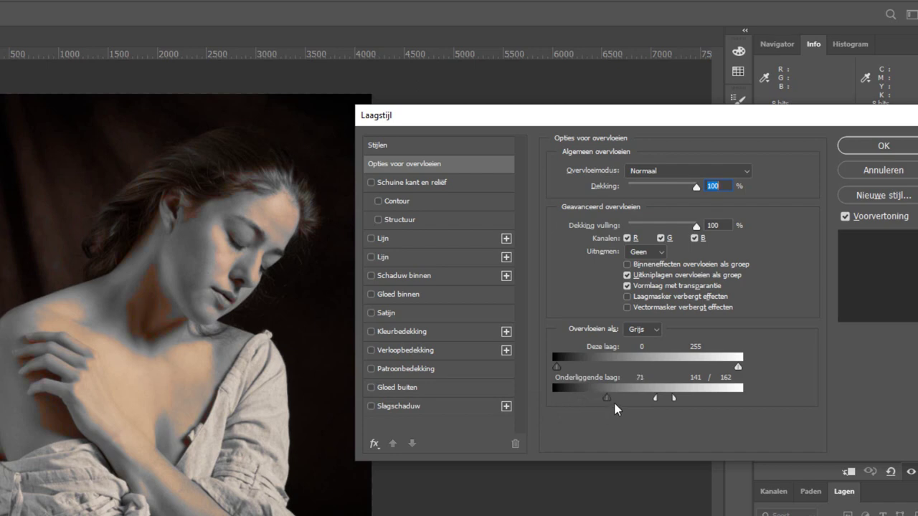
key(alt)
drag(609, 397, 614, 397)
drag(624, 398, 628, 398)
click(856, 147)
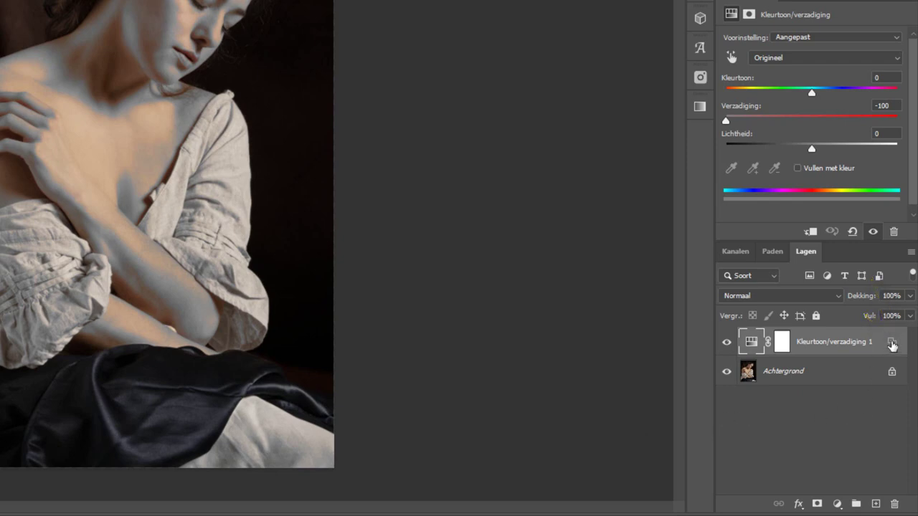
Reopen and cancel Layer Style unchanged, then zoom in on the face and collarbone
double_click(892, 345)
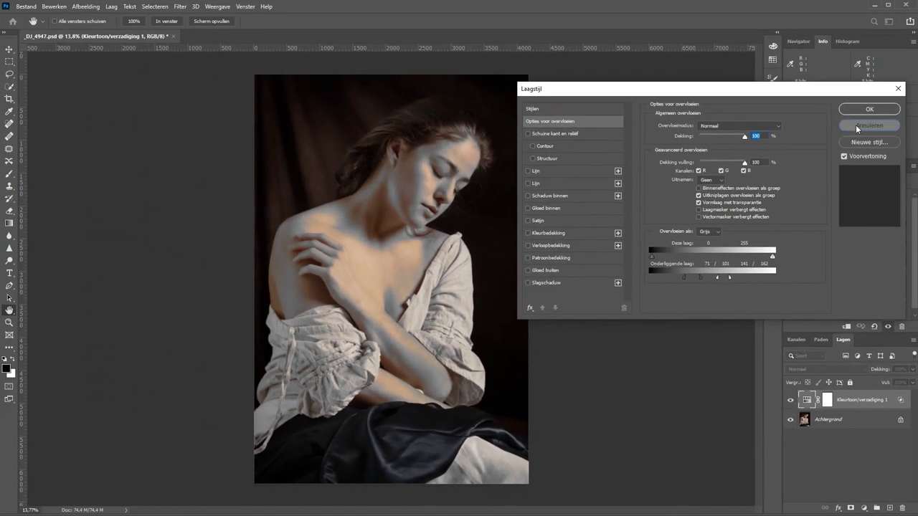
click(869, 126)
key(z)
click(402, 161)
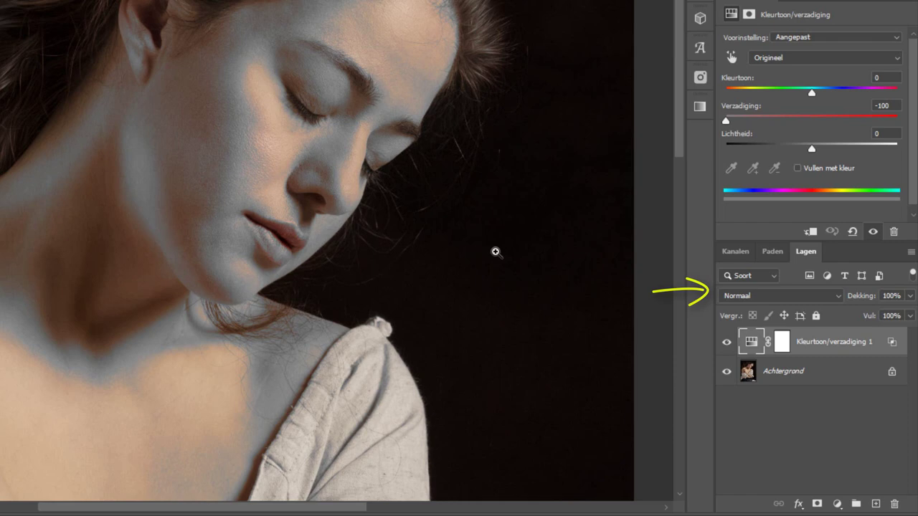
Set Kleurtoon/verzadiging 1 to Verzadiging blend mode, comparing before and after in History
click(782, 300)
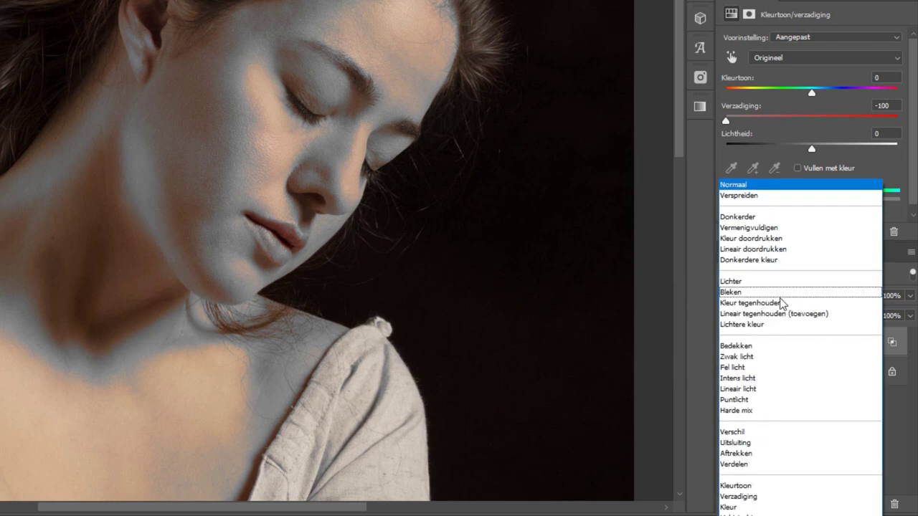
click(745, 498)
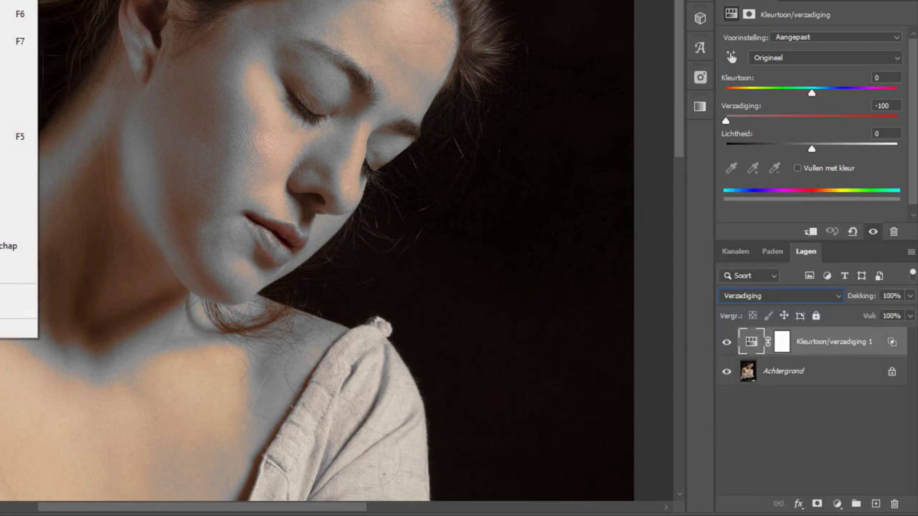
click(15, 261)
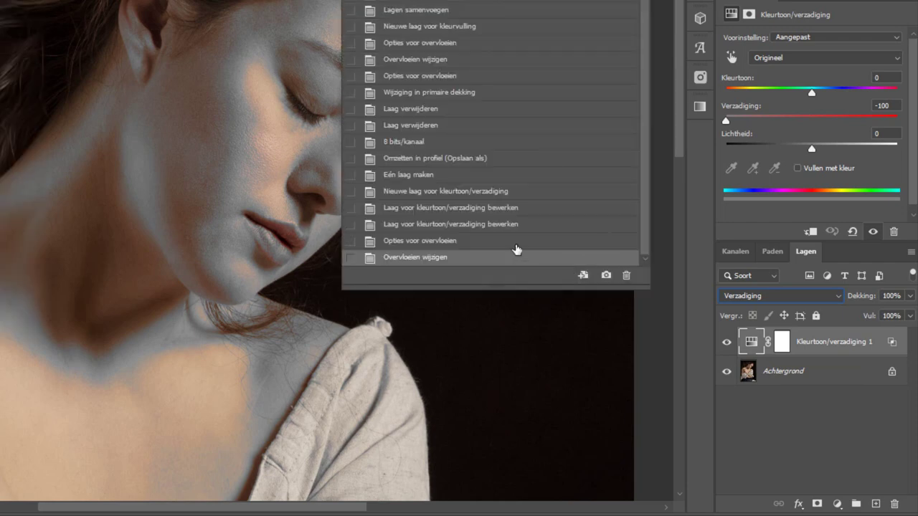
click(515, 244)
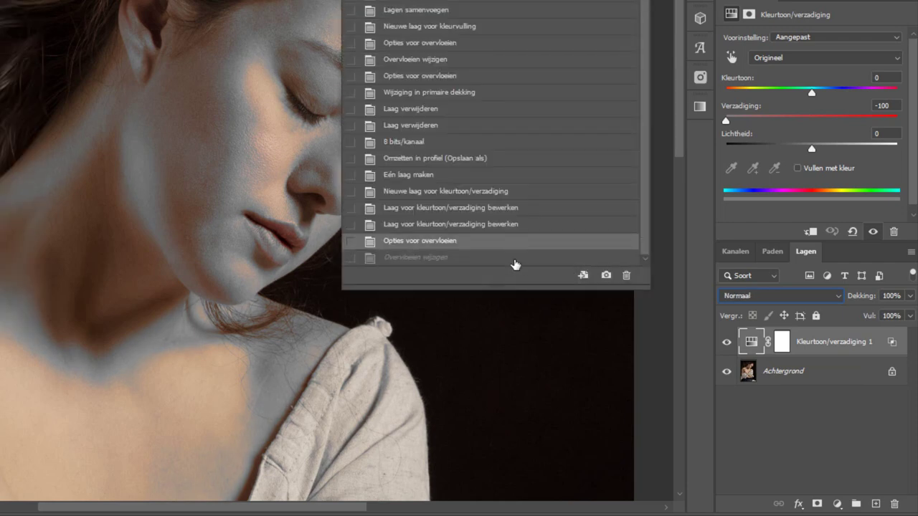
click(513, 258)
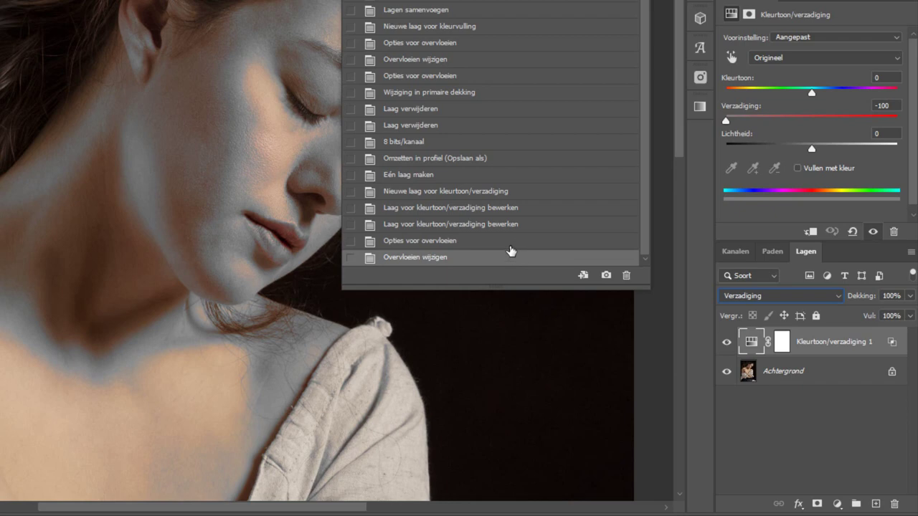
click(506, 245)
click(506, 257)
click(664, 7)
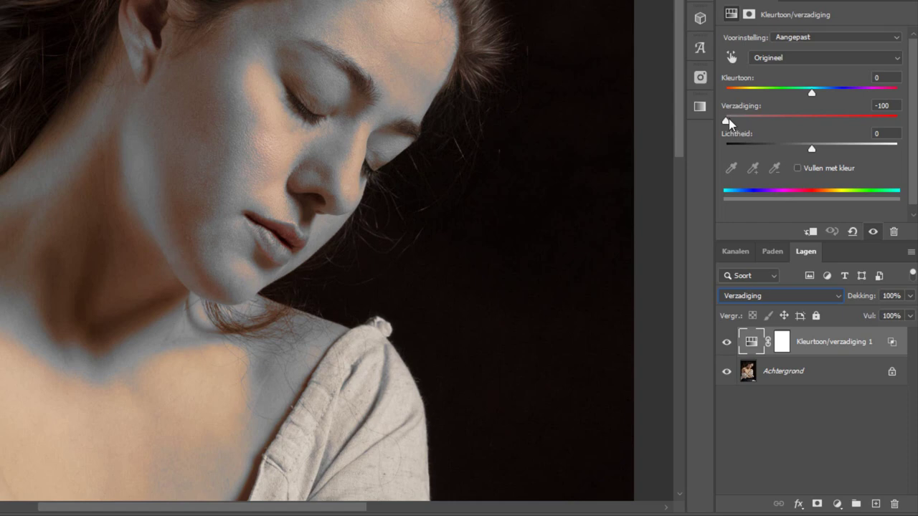
Ease Verzadiging from -100 to -24, toggling the adjustment layer's visibility to compare
mouse_move(725, 120)
mouse_down()
mouse_move(818, 130)
mouse_move(781, 134)
mouse_move(791, 135)
mouse_up()
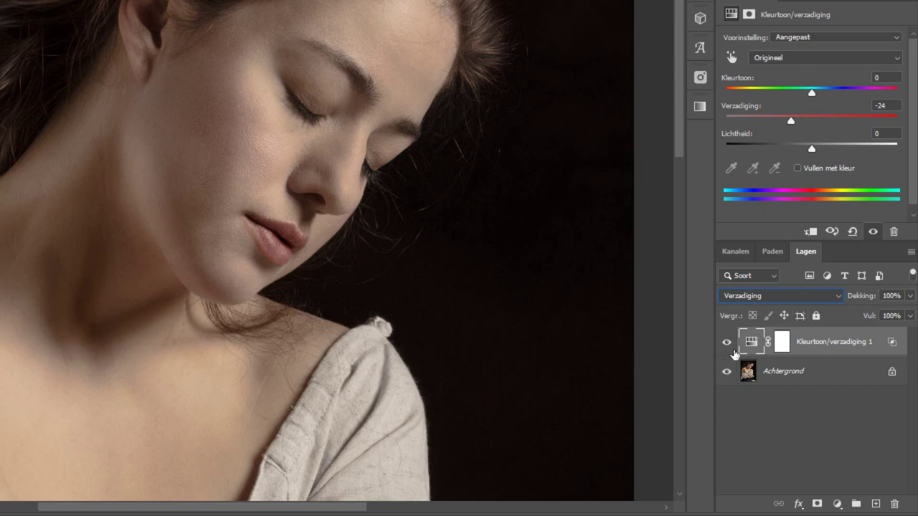
click(726, 344)
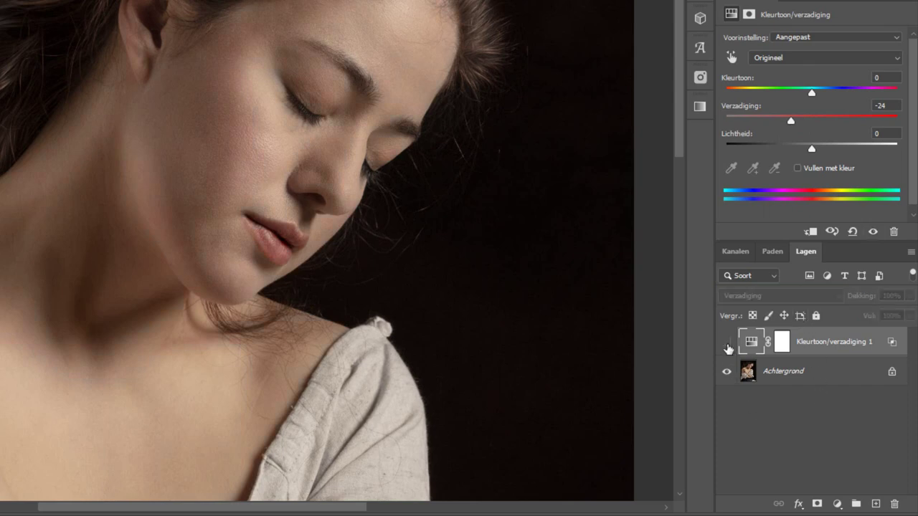
click(726, 343)
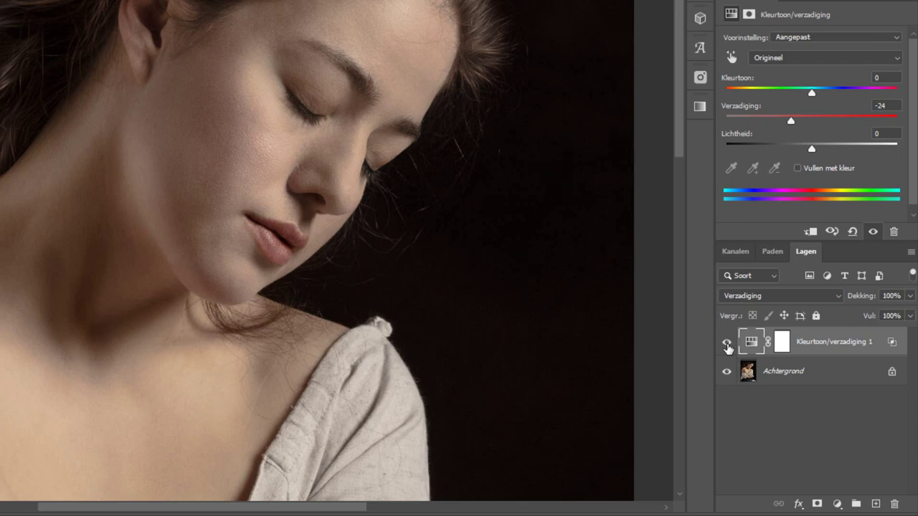
click(727, 347)
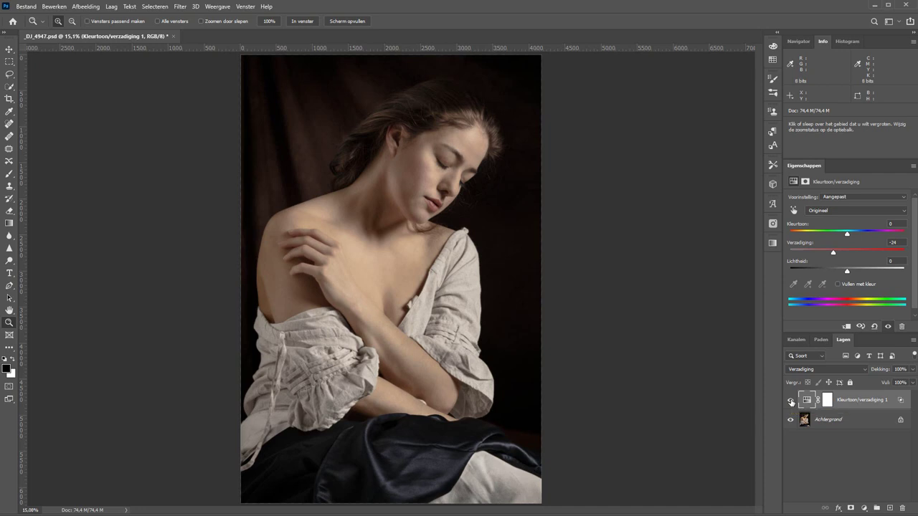
click(791, 401)
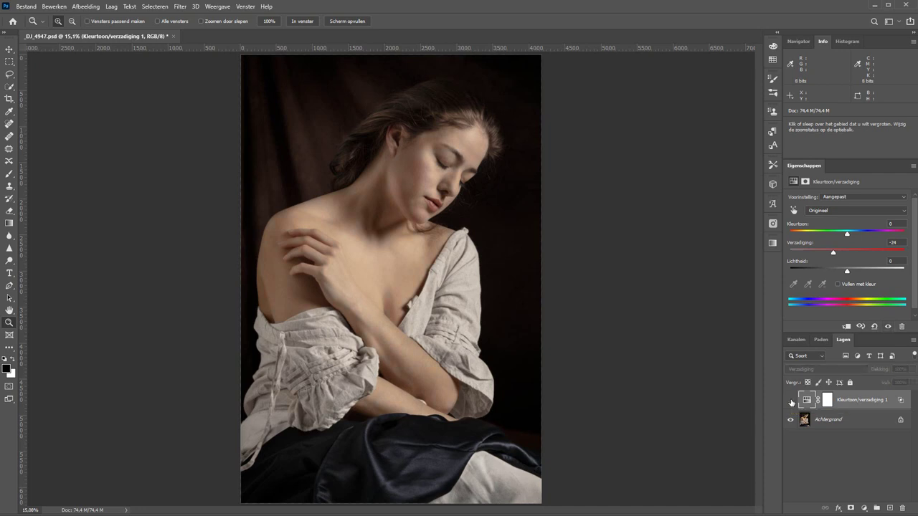
click(791, 400)
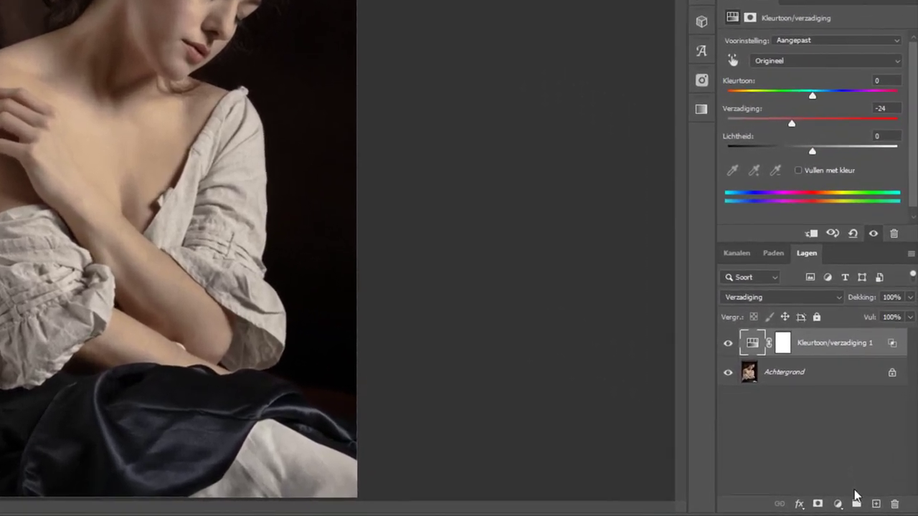
Add a white (ffffff) Volle kleur fill layer set to Lichtsterkte blend mode
click(839, 507)
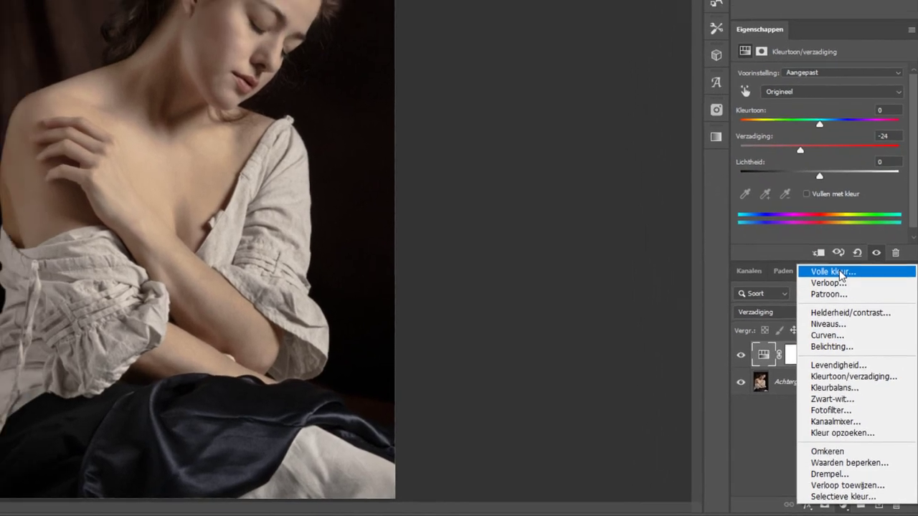
click(817, 250)
drag(276, 239, 246, 186)
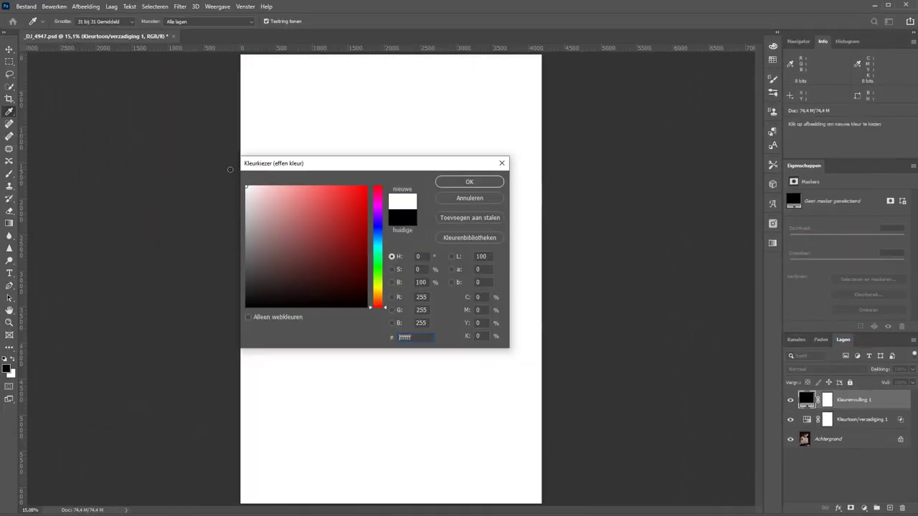
click(454, 181)
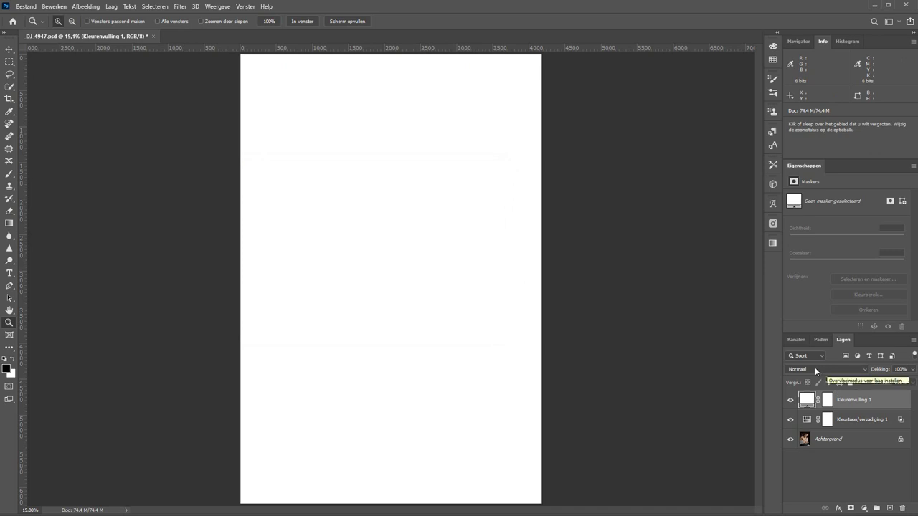
click(814, 368)
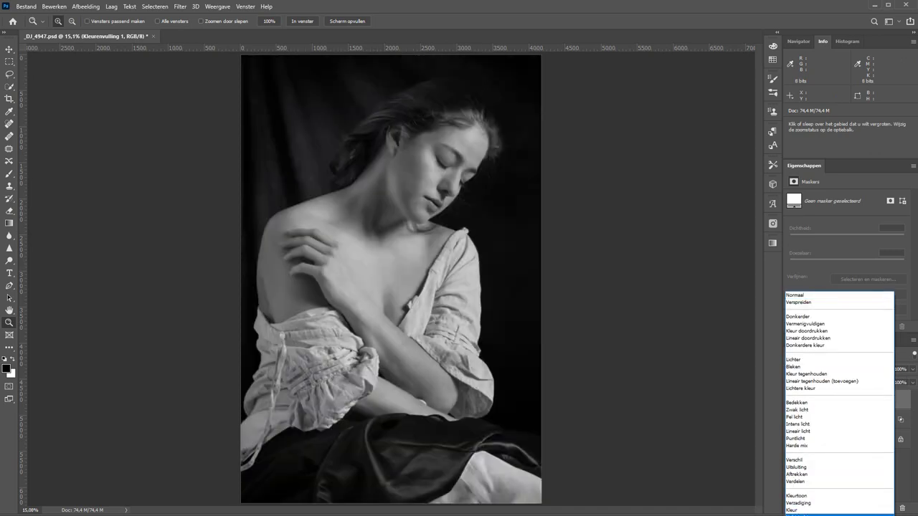
click(817, 514)
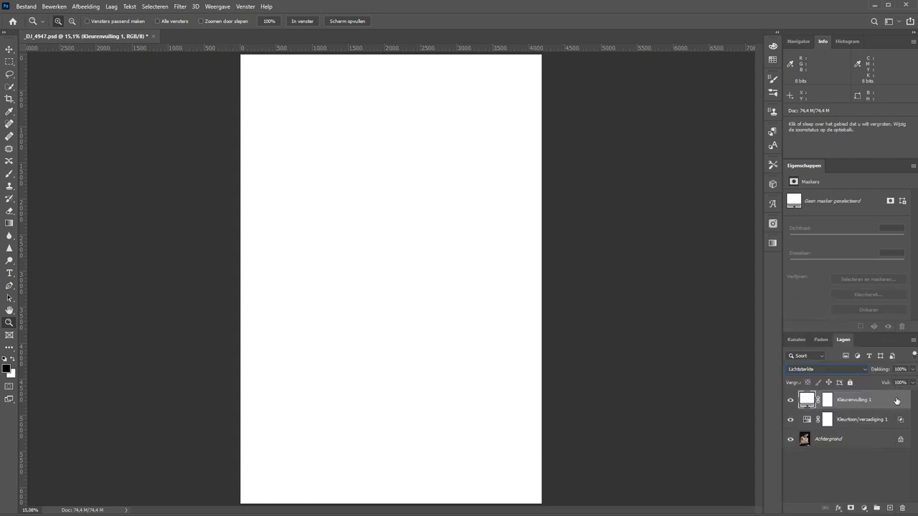
Split Kleurenvulling 1's Onderliggende laag black slider to 167/200, then zoom in on the neck and chest
double_click(896, 400)
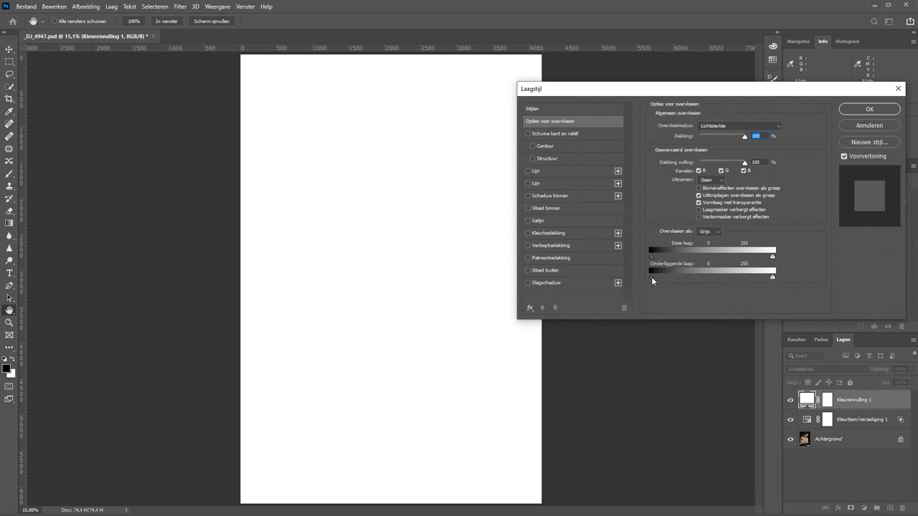
drag(652, 277, 736, 279)
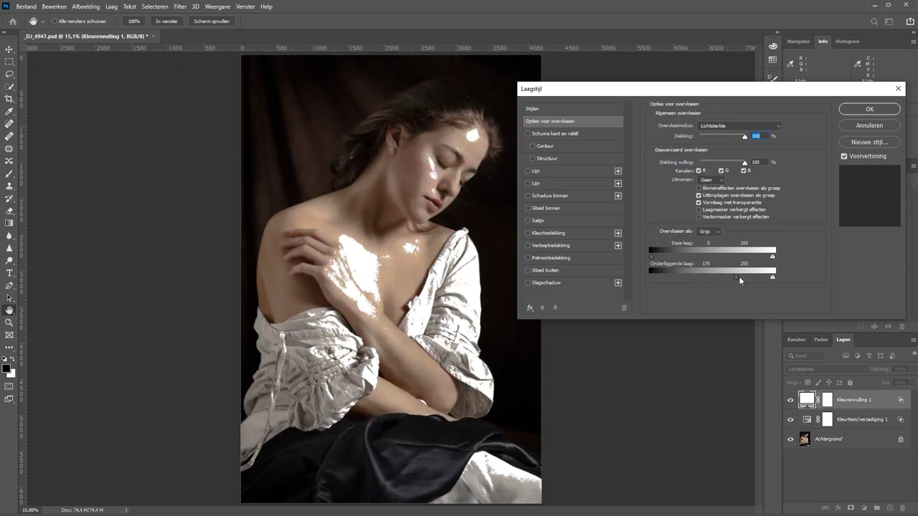
mouse_move(738, 276)
mouse_down()
mouse_move(726, 277)
mouse_move(748, 279)
mouse_move(731, 276)
mouse_up()
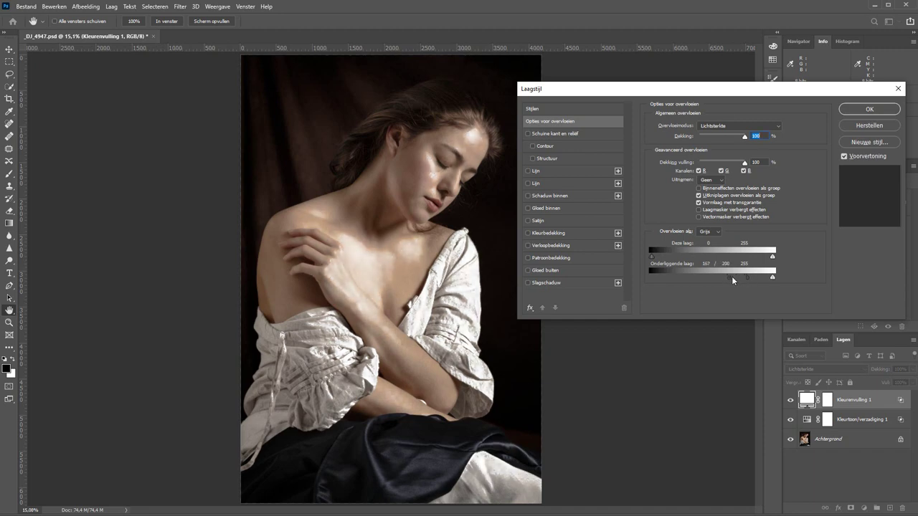
click(869, 109)
key(z)
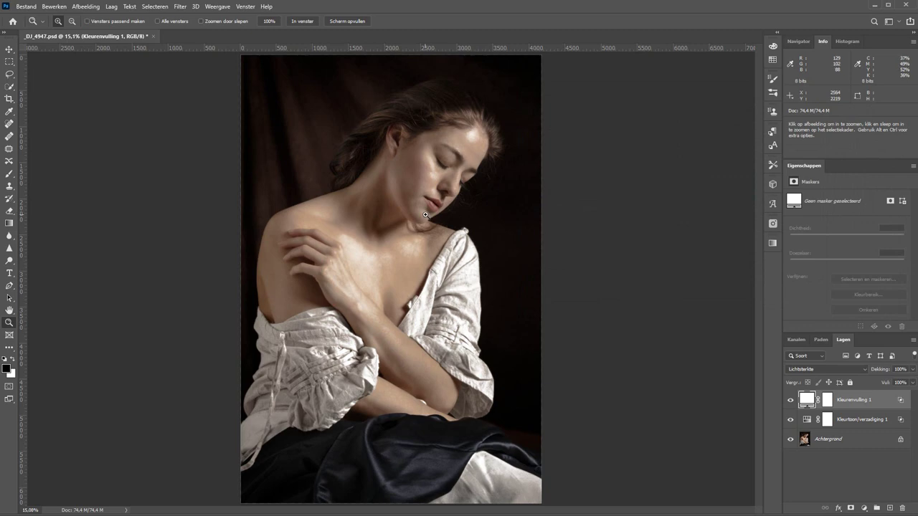
click(431, 219)
Zoom in on the neck and chest, set Kleurenvulling 1 opacity to 54%, and select its mask
click(411, 233)
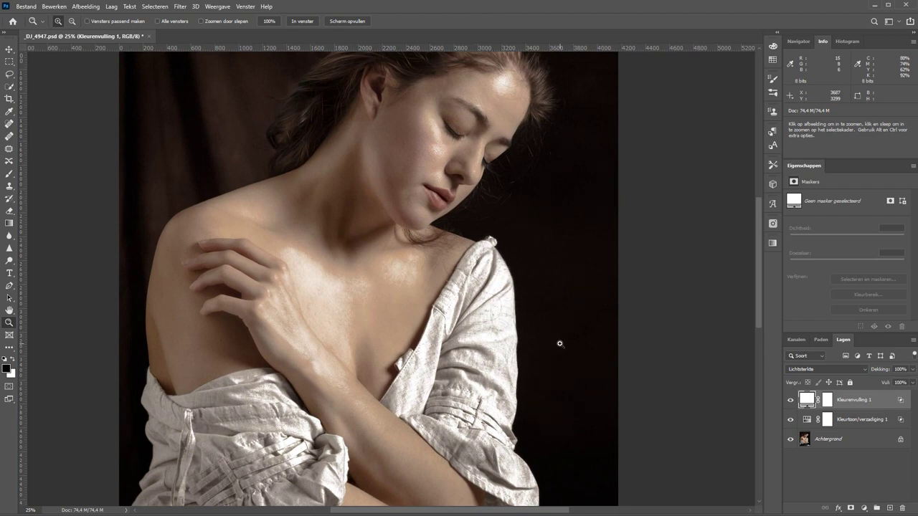
drag(884, 371, 863, 373)
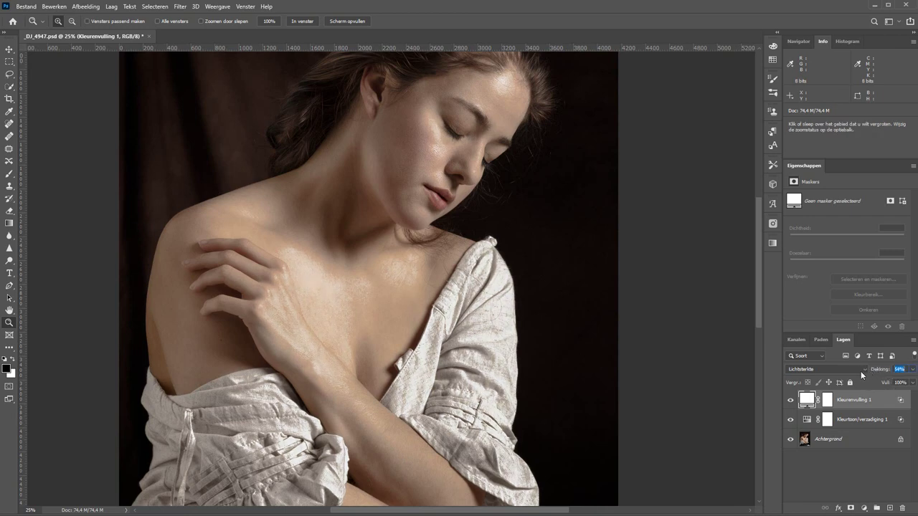
key(Return)
click(827, 402)
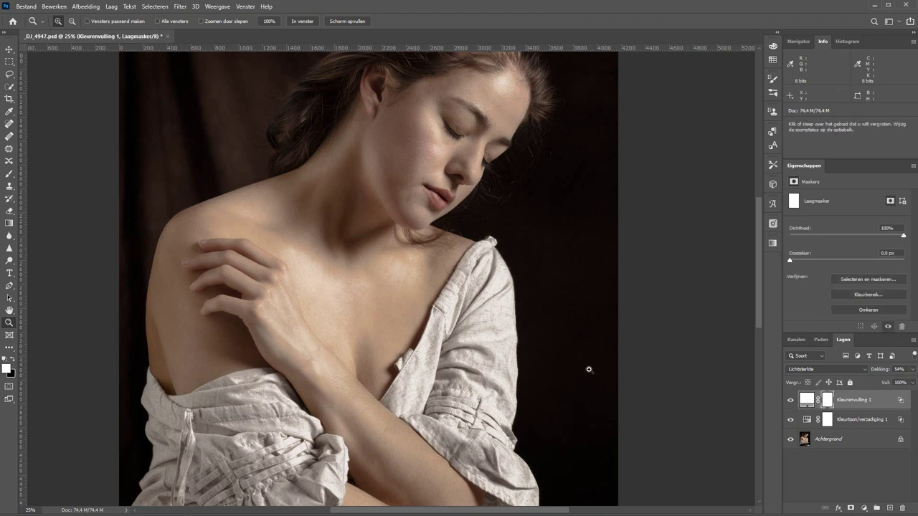
Paint black on the fill layer's mask over the chest with a soft 400 px brush
click(10, 173)
click(12, 361)
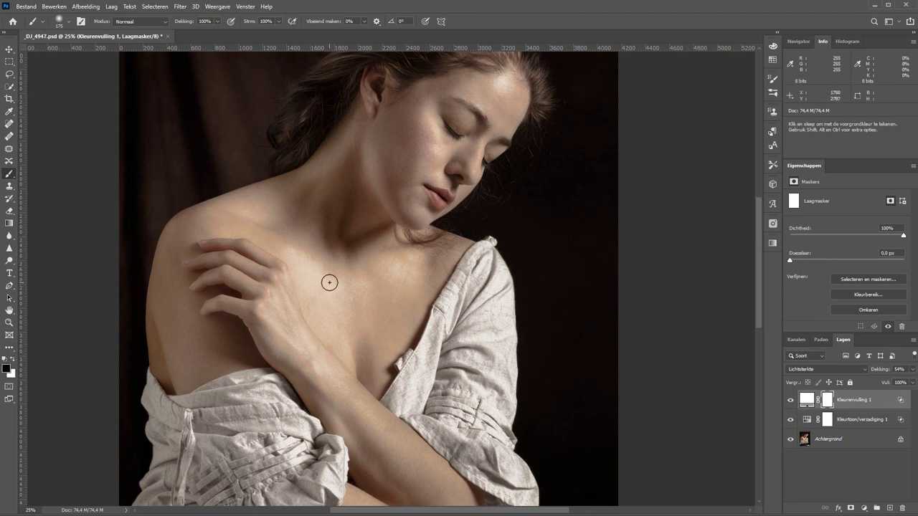
key(bracketright)
key(bracketright)
key(bracketright)
right_click(392, 278)
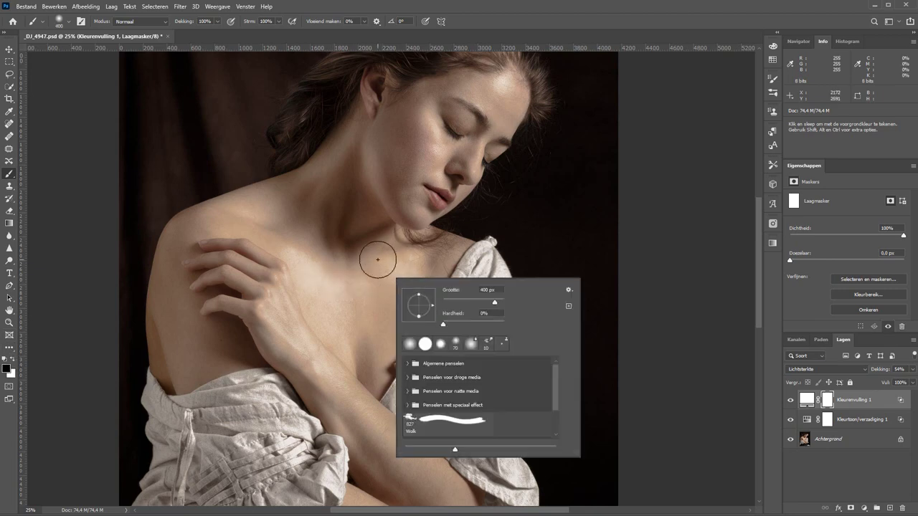
key(Escape)
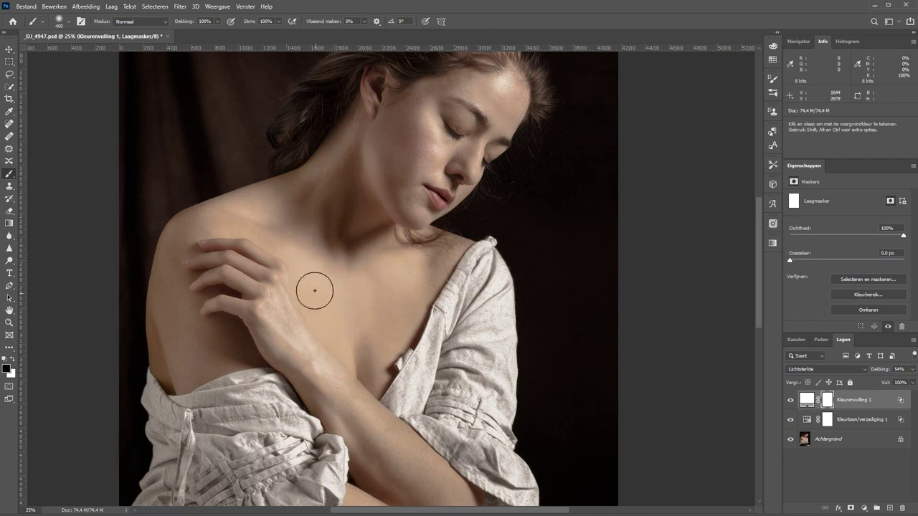
mouse_move(239, 213)
mouse_down()
mouse_move(335, 247)
mouse_move(380, 279)
mouse_move(338, 270)
mouse_up()
Set the brush opacity to 50%, enlarge it to 800 px, and fit the portrait on screen
drag(187, 21, 166, 26)
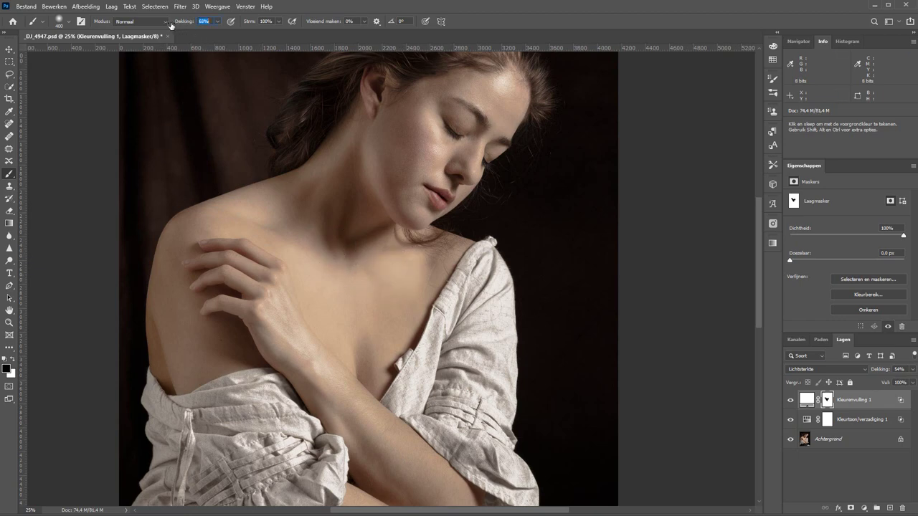
key(5)
key(bracketright)
key(bracketright)
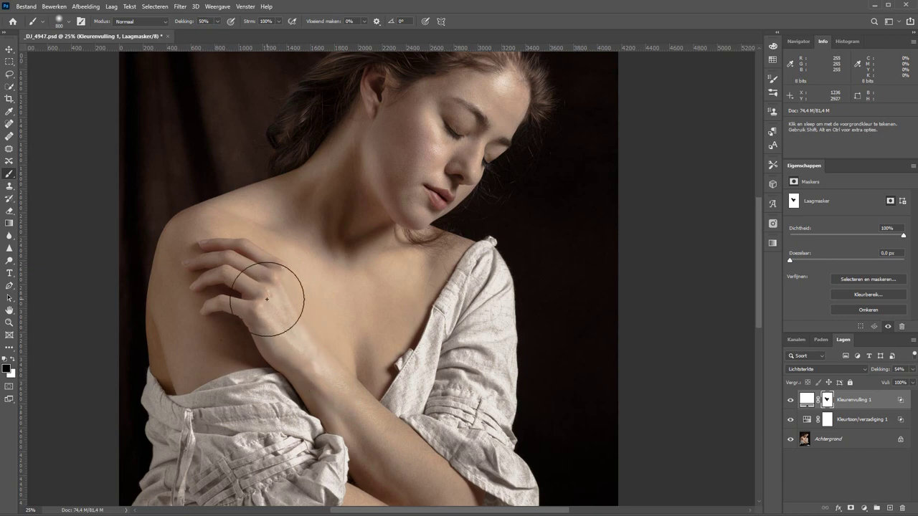
key(bracketright)
key(bracketright)
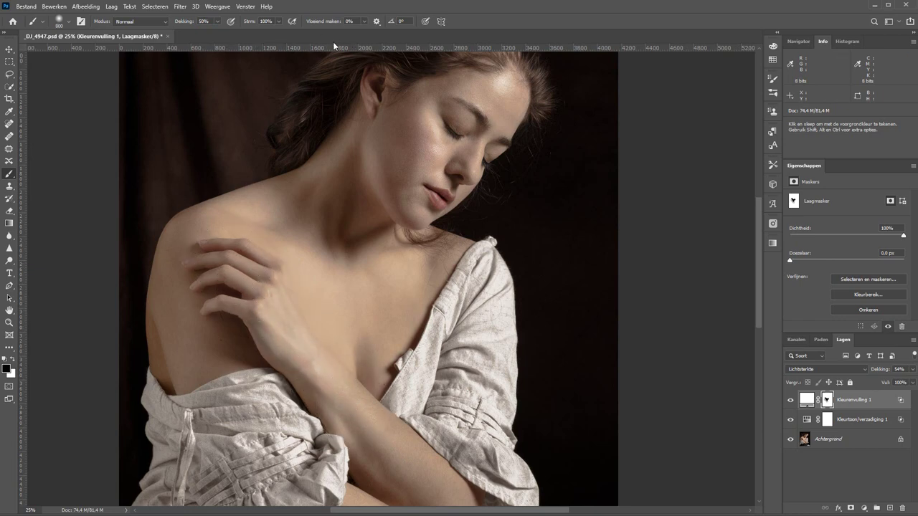
key(ctrl+0)
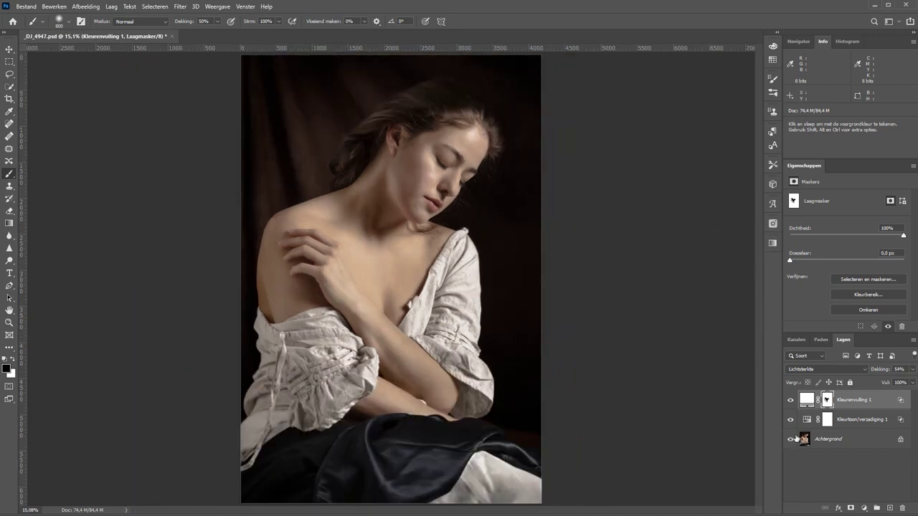
Toggle Kleurenvulling 1 to compare, lower it to 36% opacity, then show only the Achtergrond original
click(790, 400)
click(790, 400)
click(790, 400)
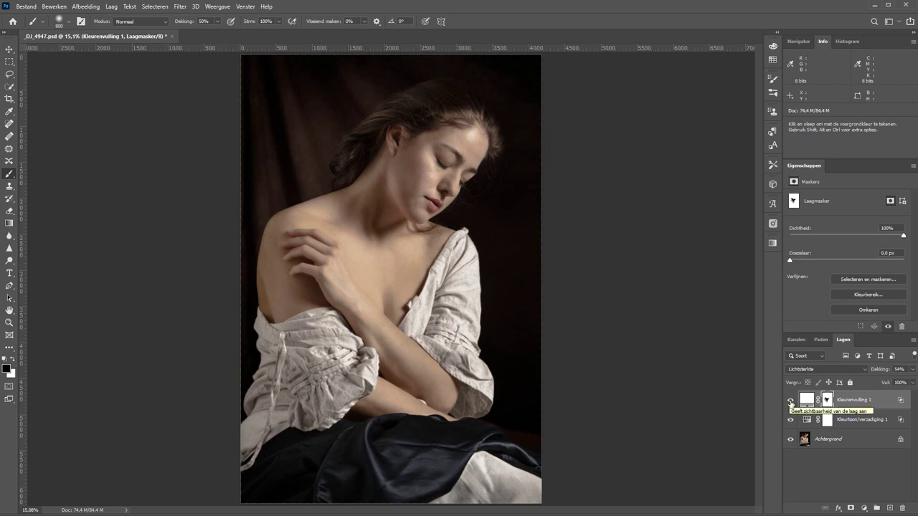
click(790, 400)
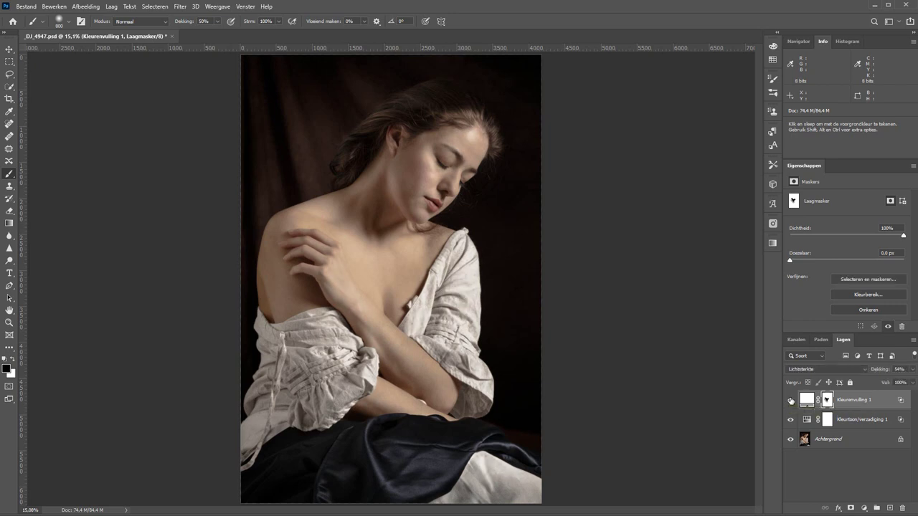
drag(883, 370, 876, 372)
alt+click(790, 441)
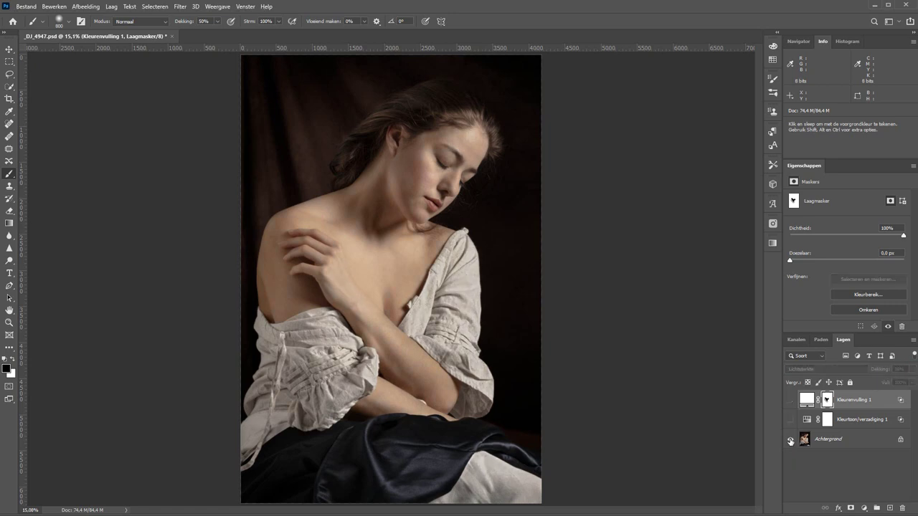